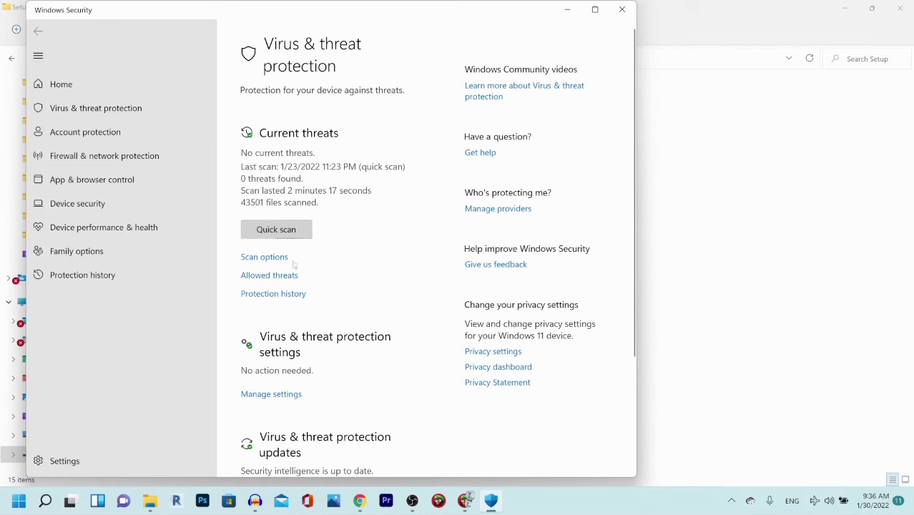
# - Open the management page for the virus and threat protection settings
pyautogui.scroll(-2, 287, 298)
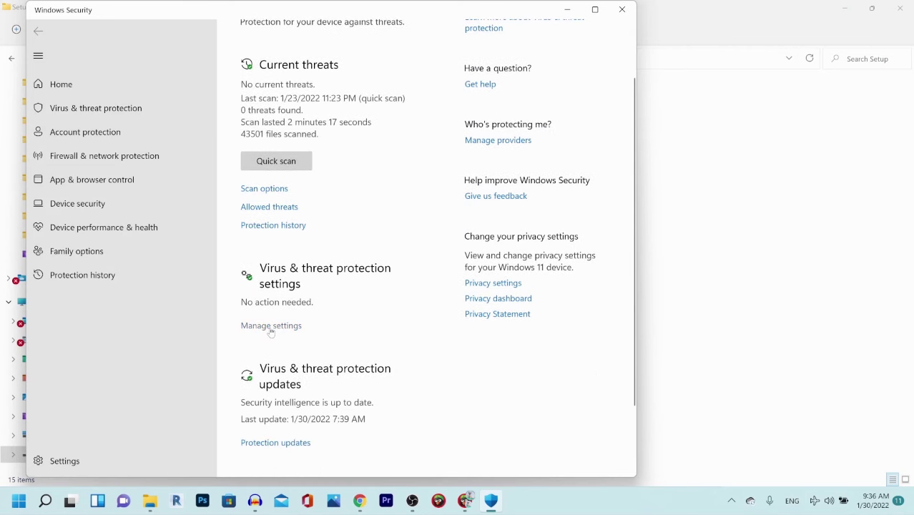
pyautogui.scroll(2, 271, 332)
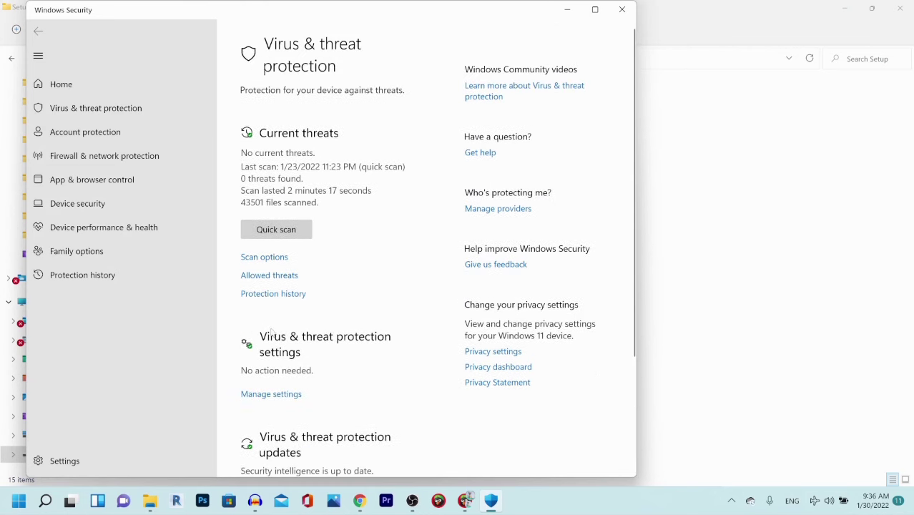
pyautogui.scroll(-2, 271, 331)
pyautogui.click(271, 326)
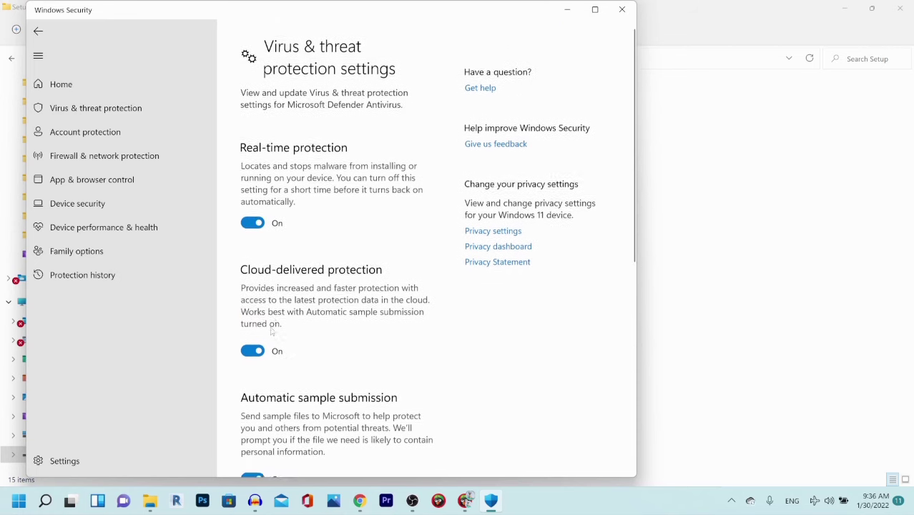
# - Turn off Tamper Protection, Automatic sample submission, Cloud-delivered protection and Real-time protection, then minimize the security window
pyautogui.scroll(-6, 271, 327)
pyautogui.click(262, 396)
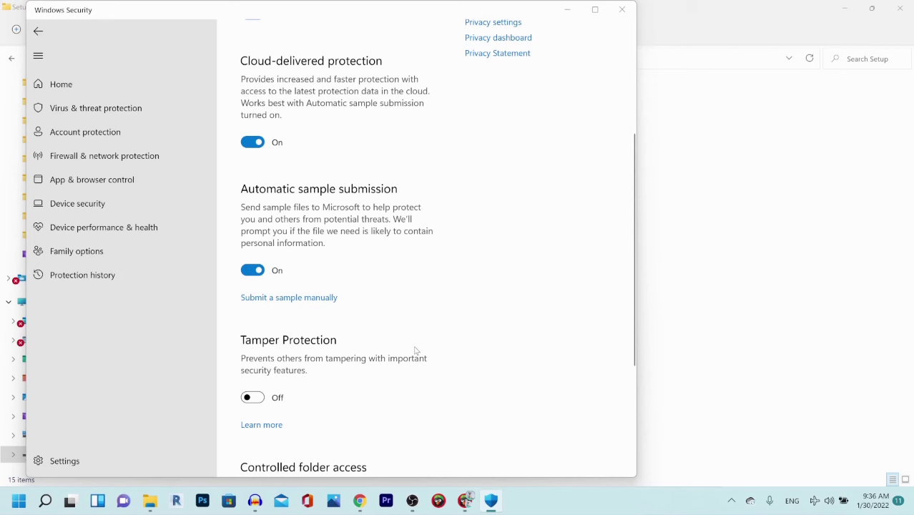
pyautogui.scroll(2, 311, 326)
pyautogui.click(254, 337)
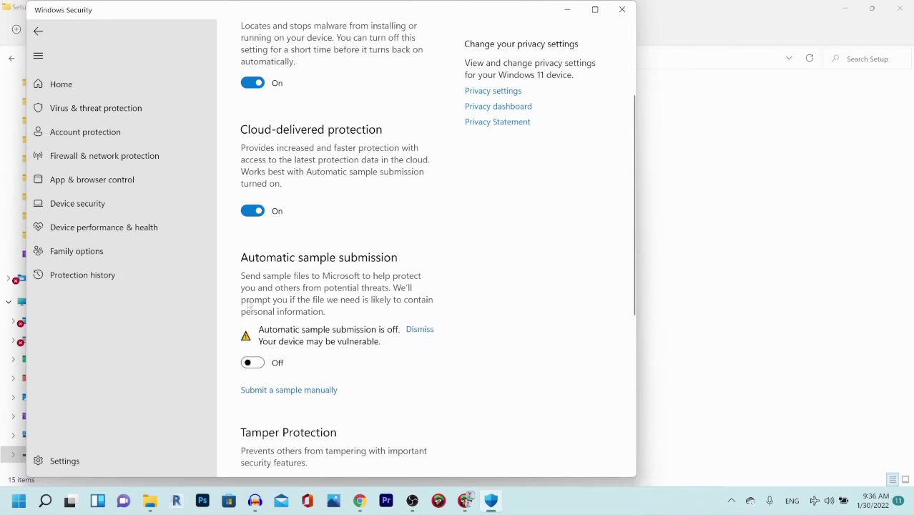
pyautogui.click(253, 211)
pyautogui.scroll(2, 254, 188)
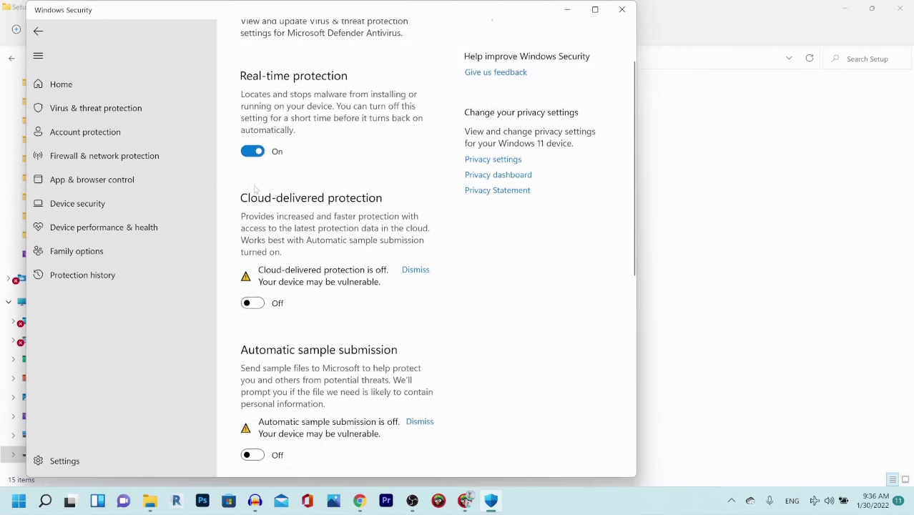
pyautogui.click(255, 221)
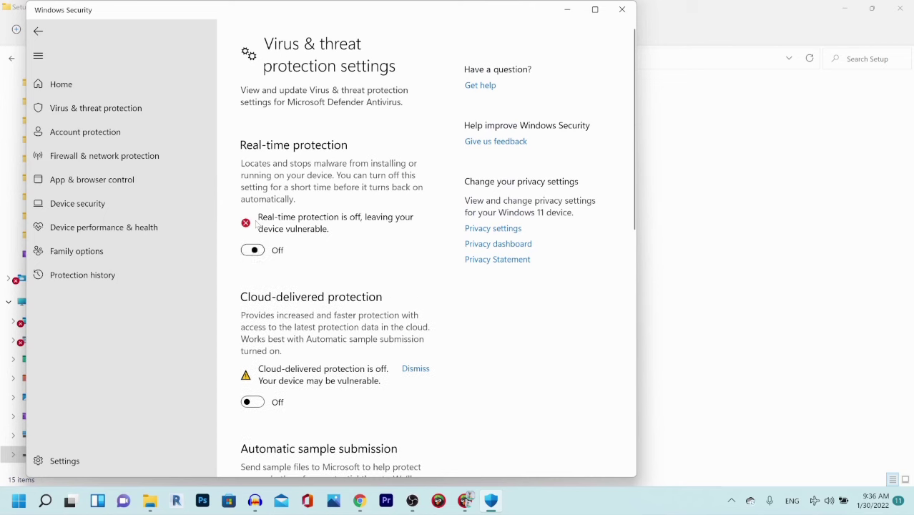
pyautogui.click(570, 14)
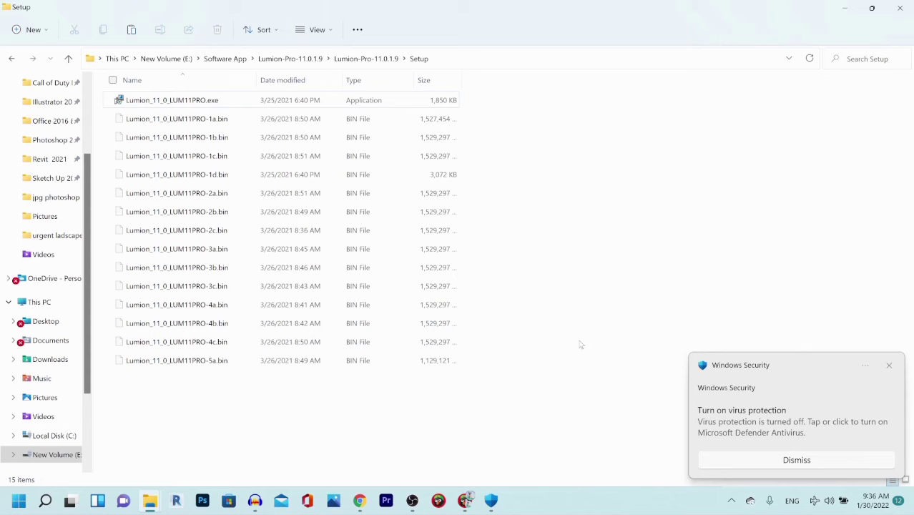
# - Check the airplane mode setting and run Lumion_11_0_LUM11PRO.exe from the Setup folder as administrator
pyautogui.click(815, 501)
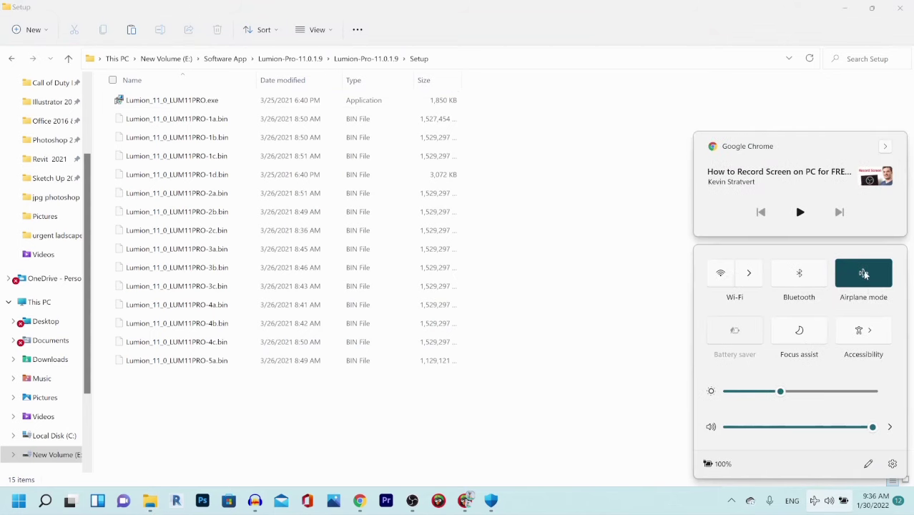
pyautogui.click(609, 281)
pyautogui.click(205, 101)
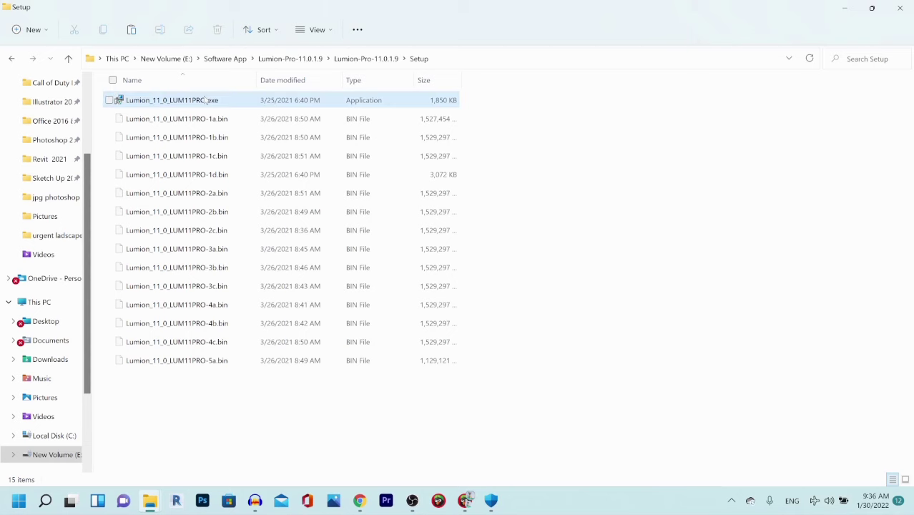
pyautogui.rightClick(257, 122)
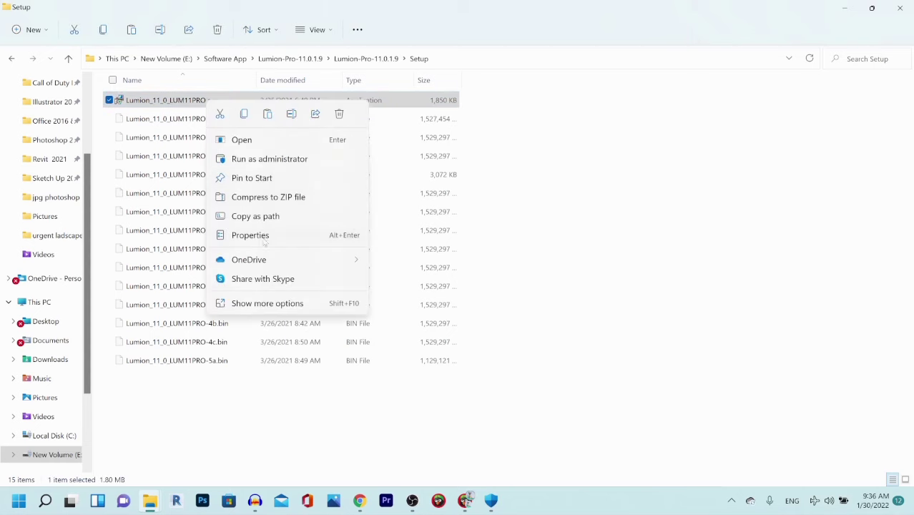
pyautogui.click(277, 303)
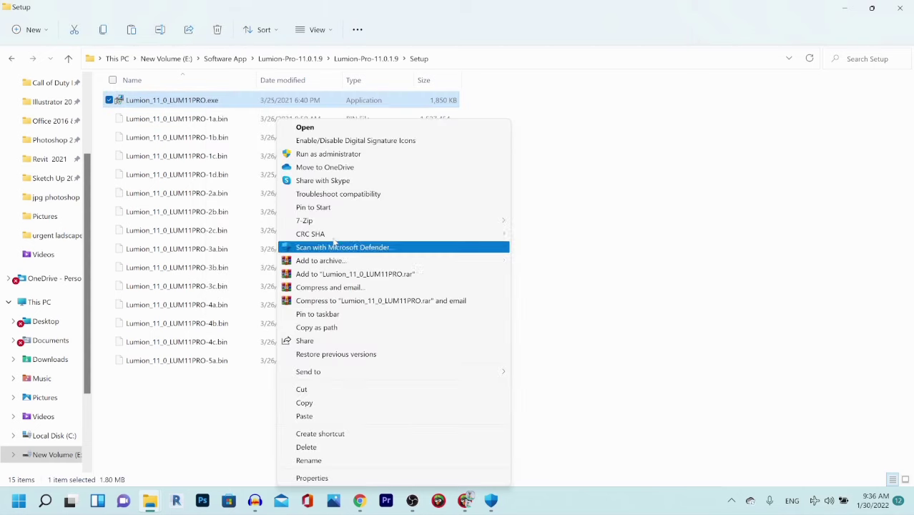
pyautogui.click(351, 155)
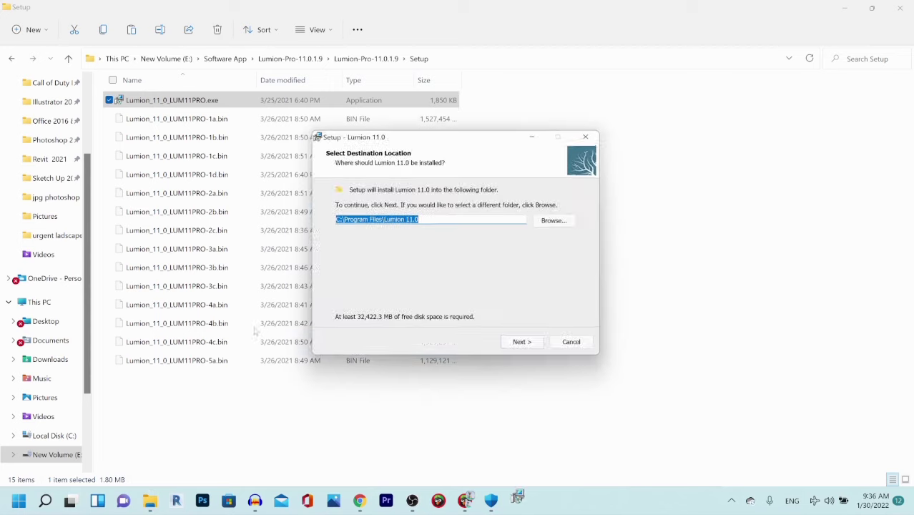
# - Install Lumion 11.0 into C:\Program Files\Lumion 11.0 with a desktop icon and finish the setup wizard
pyautogui.click(525, 345)
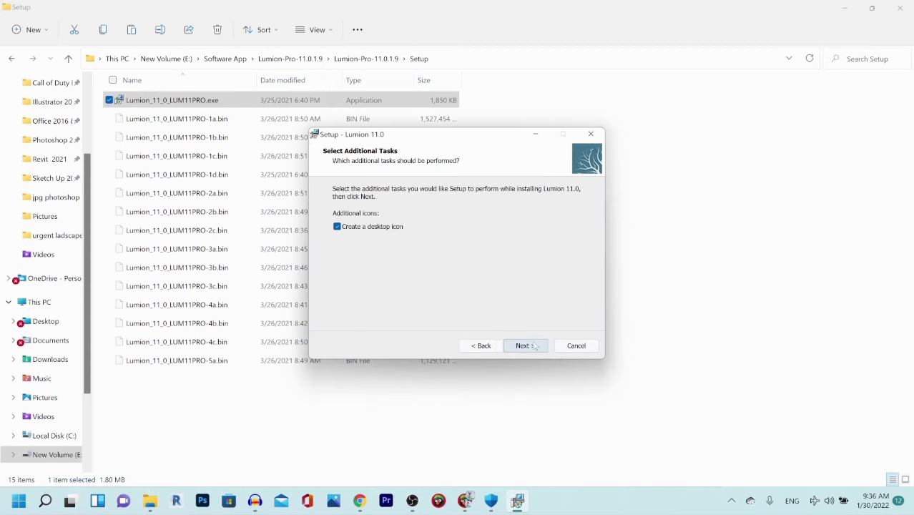
pyautogui.click(526, 345)
pyautogui.click(525, 346)
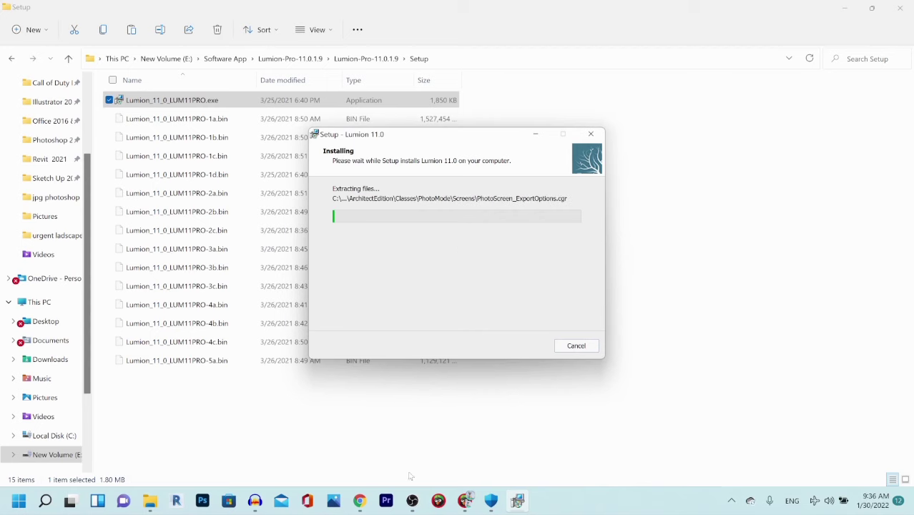
pyautogui.moveTo(409, 509)
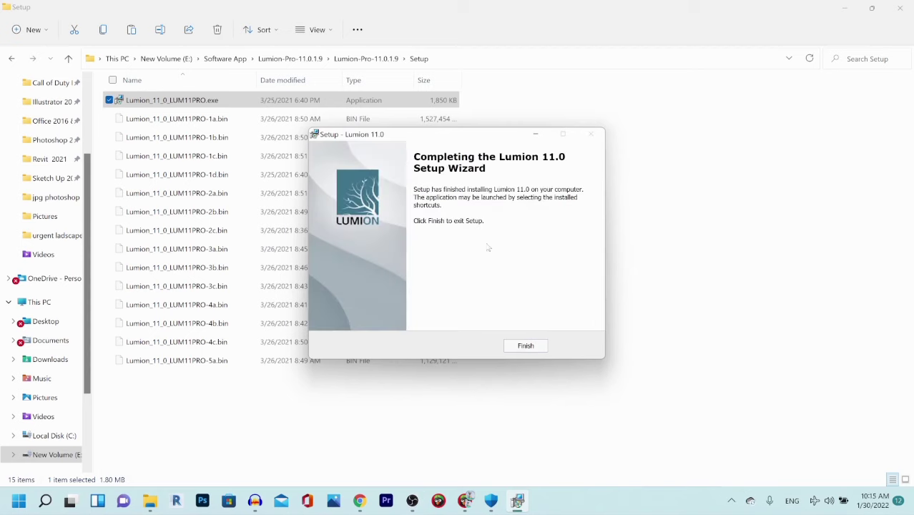
pyautogui.click(523, 346)
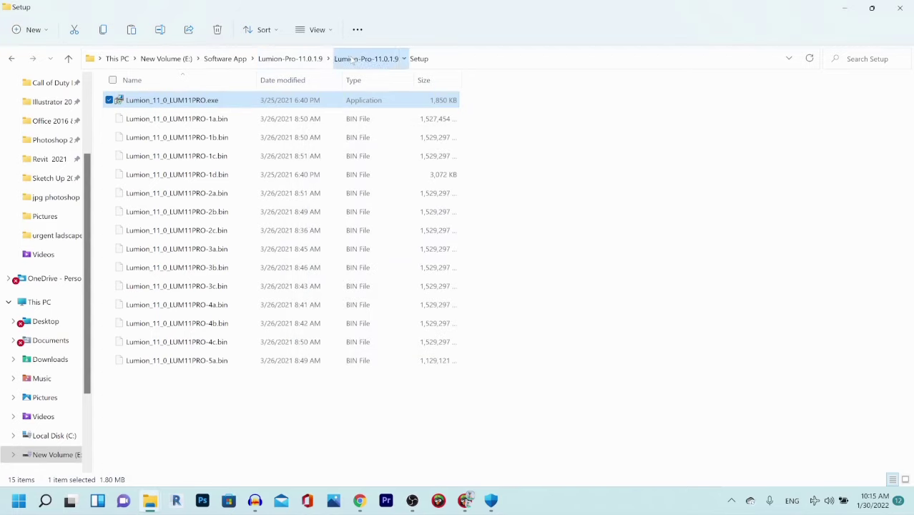
# - Copy lumion.pro.v11-cgp-tpc.exe from the inner Lumion-Pro-11.0.1.9 folder and minimize the file window
pyautogui.click(365, 58)
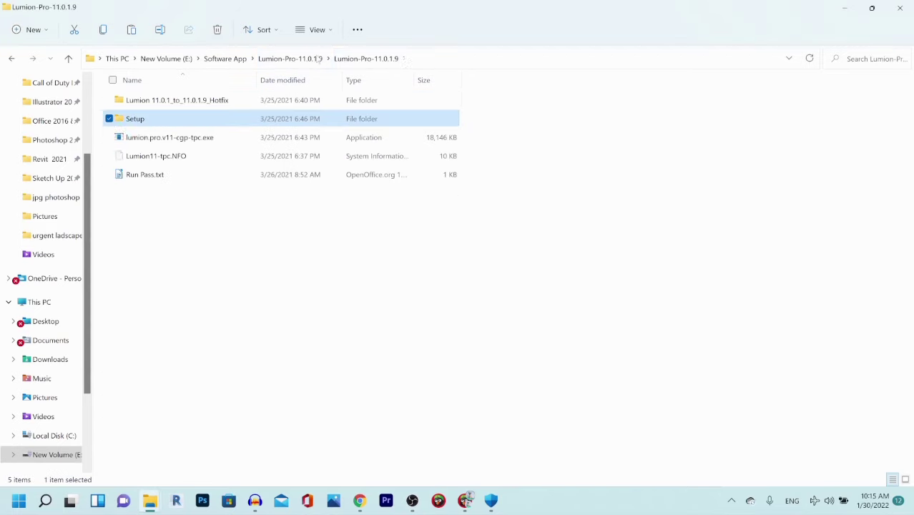
pyautogui.click(227, 138)
pyautogui.rightClick(228, 137)
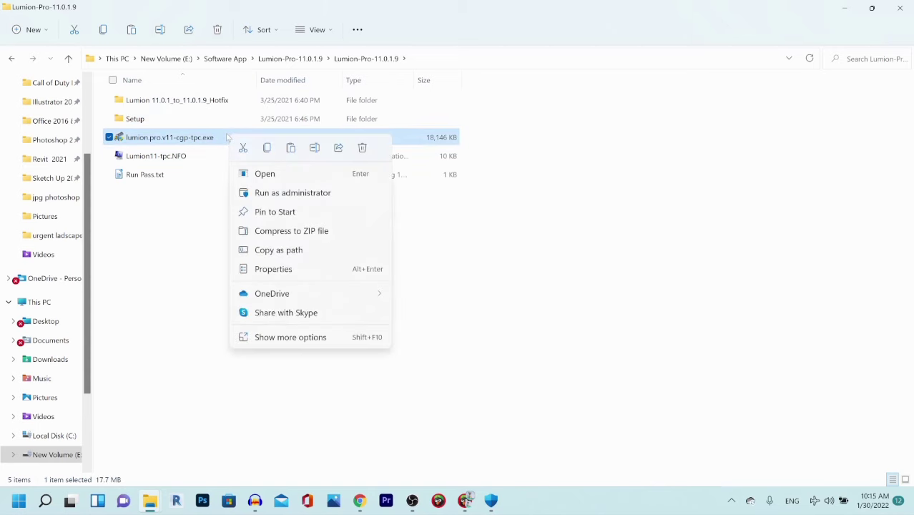
pyautogui.click(295, 337)
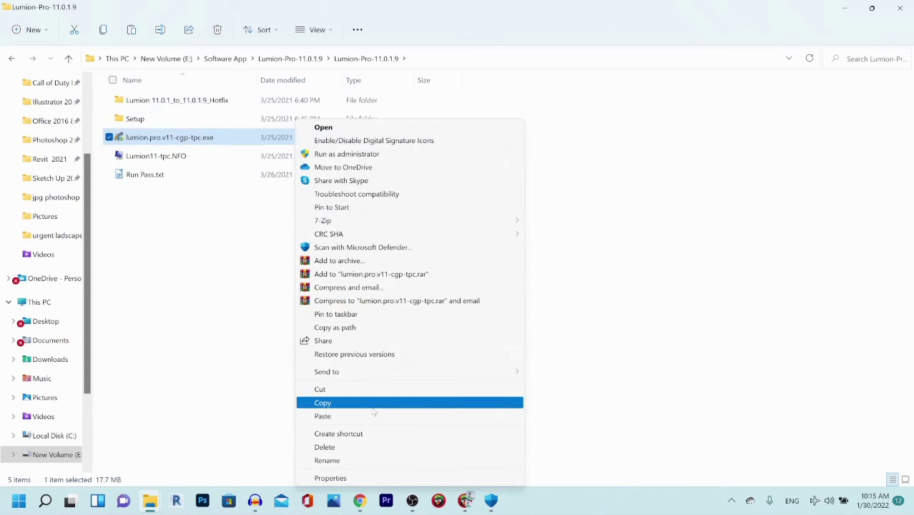
pyautogui.click(372, 406)
pyautogui.click(844, 8)
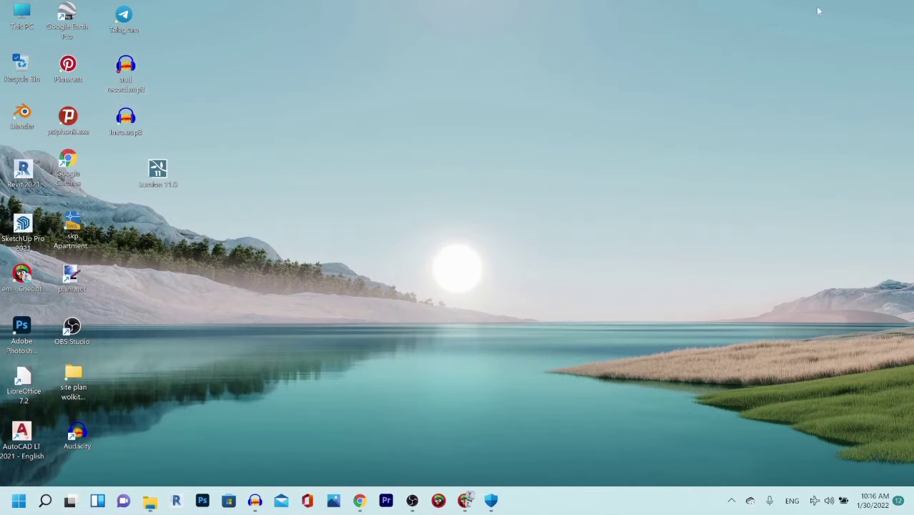
# - Paste the copied file into the Lumion 11.0 shortcut's file location, granting administrator permission
pyautogui.rightClick(166, 175)
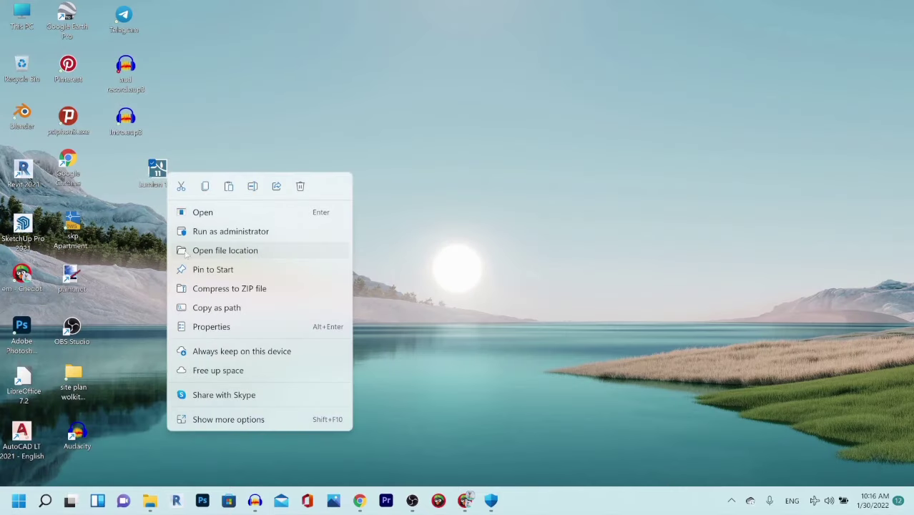
pyautogui.click(221, 251)
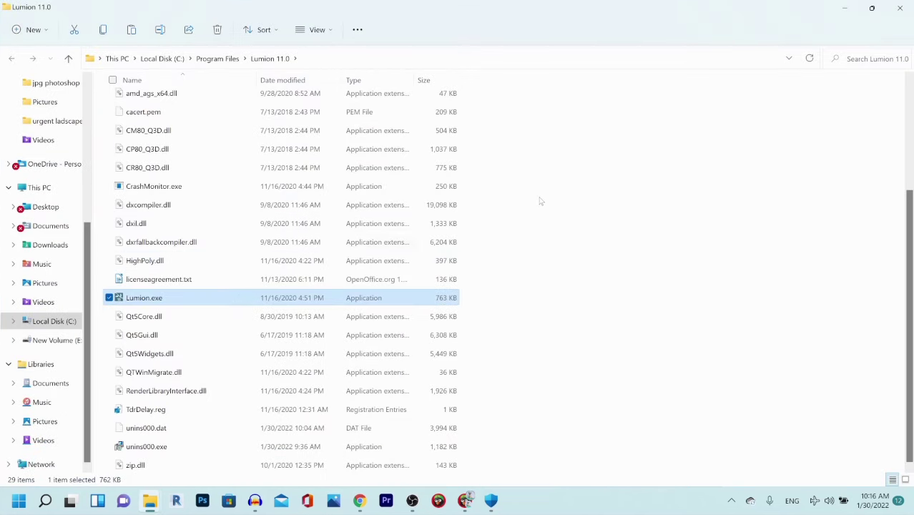
pyautogui.rightClick(541, 201)
pyautogui.click(621, 365)
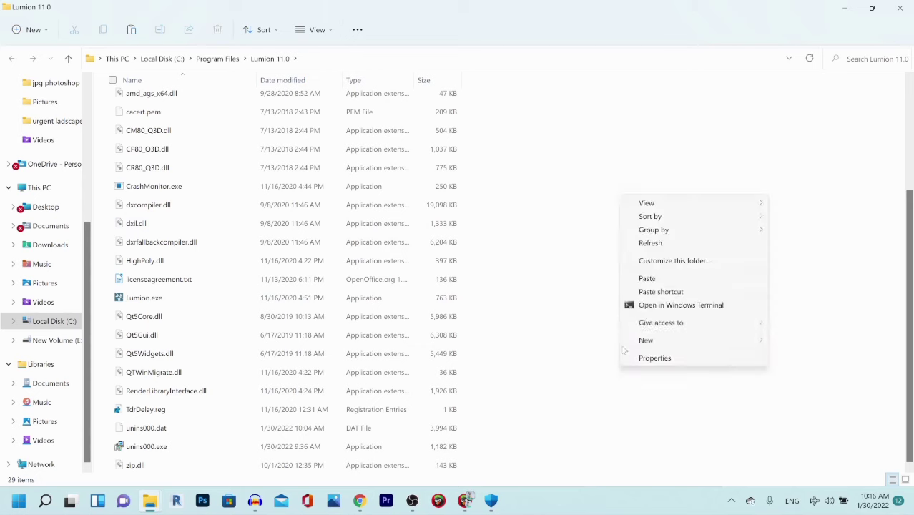
pyautogui.click(664, 277)
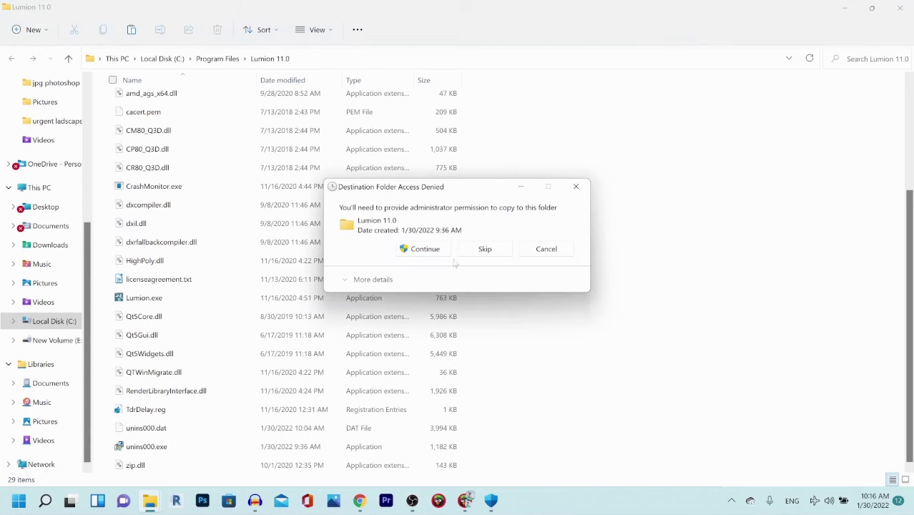
pyautogui.click(422, 249)
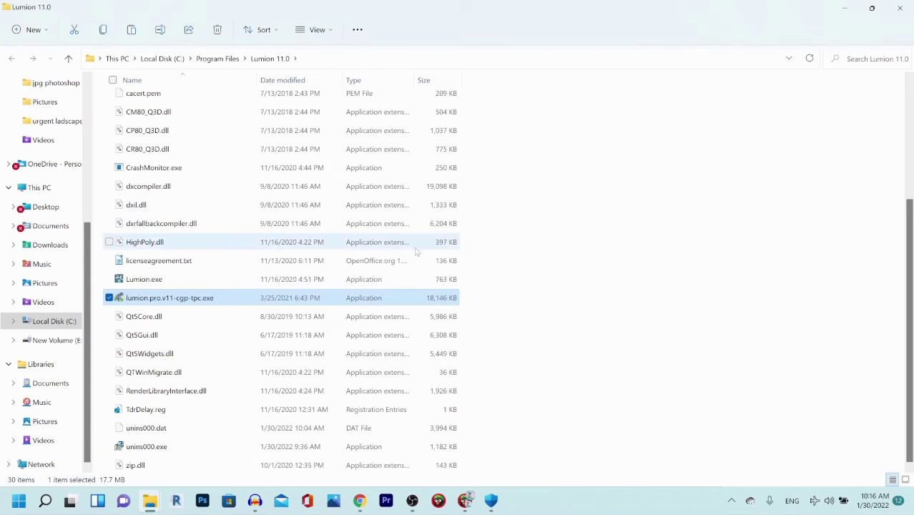
# - Launch lumion.pro.v11-cgp-tpc.exe in the Lumion 11.0 folder and look up its mode password in Run Pass.txt, closing the document after reading
pyautogui.rightClick(201, 296)
pyautogui.click(259, 140)
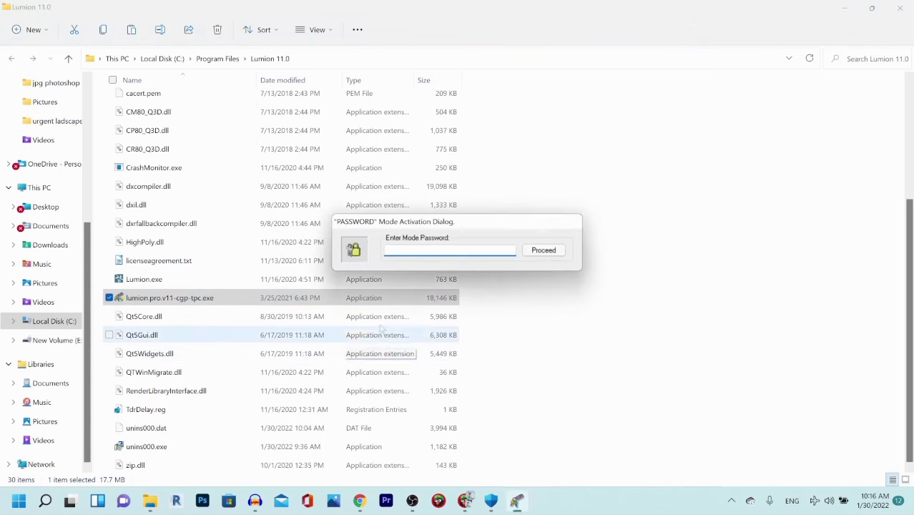
pyautogui.moveTo(149, 500)
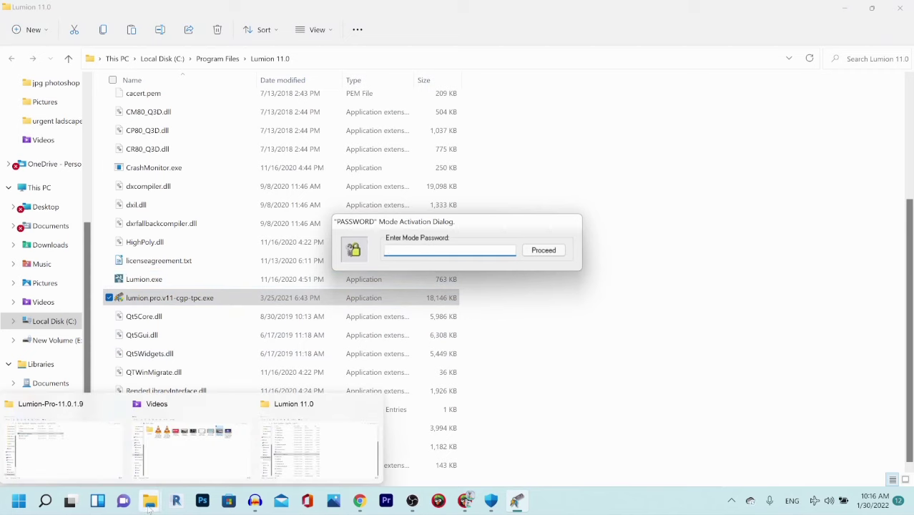
pyautogui.click(98, 466)
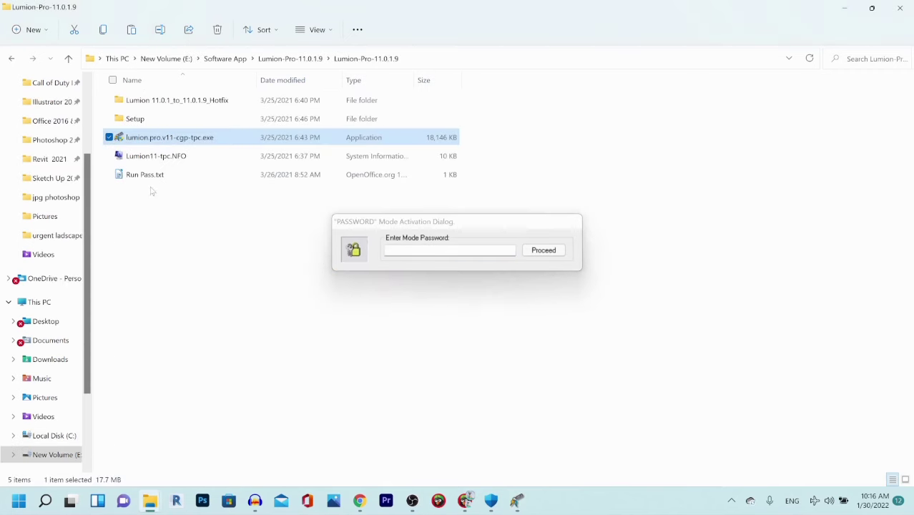
pyautogui.doubleClick(150, 176)
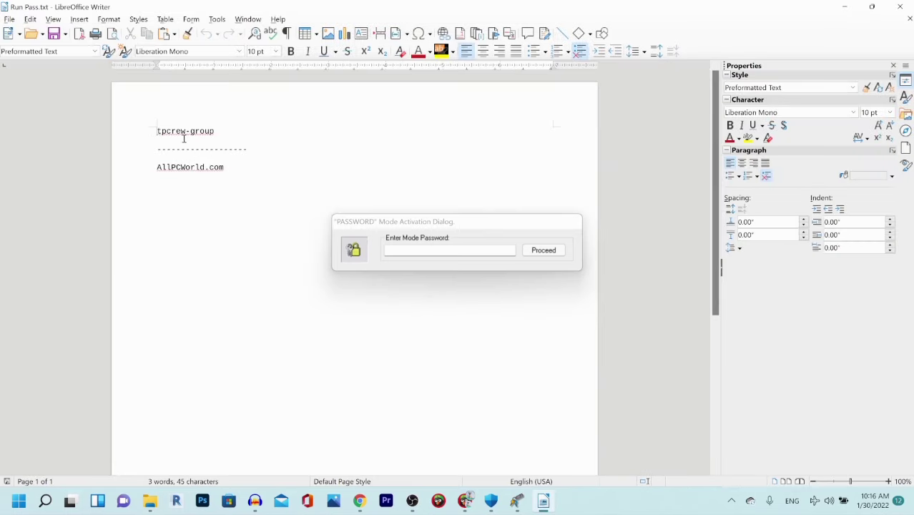
pyautogui.click(899, 7)
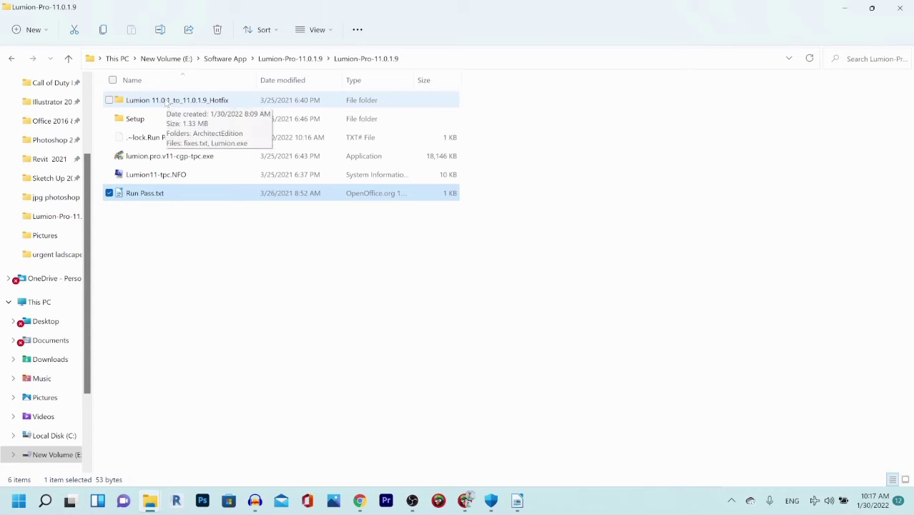
# - Copy the ArchitectEdition folder and Lumion.exe from the Lumion 11.0.1_to_11.0.1.9_Hotfix folder
pyautogui.doubleClick(166, 101)
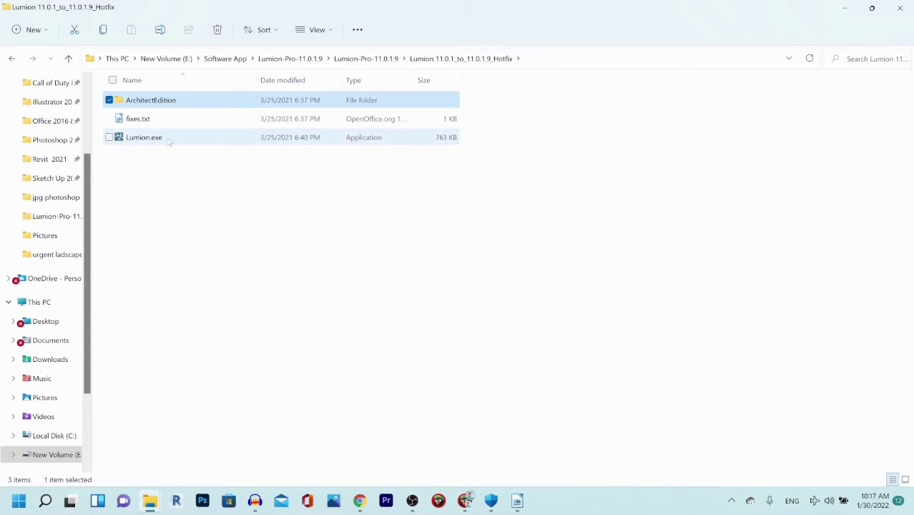
pyautogui.keyDown('ctrl'); pyautogui.click(169, 141); pyautogui.keyUp('ctrl')
pyautogui.rightClick(169, 137)
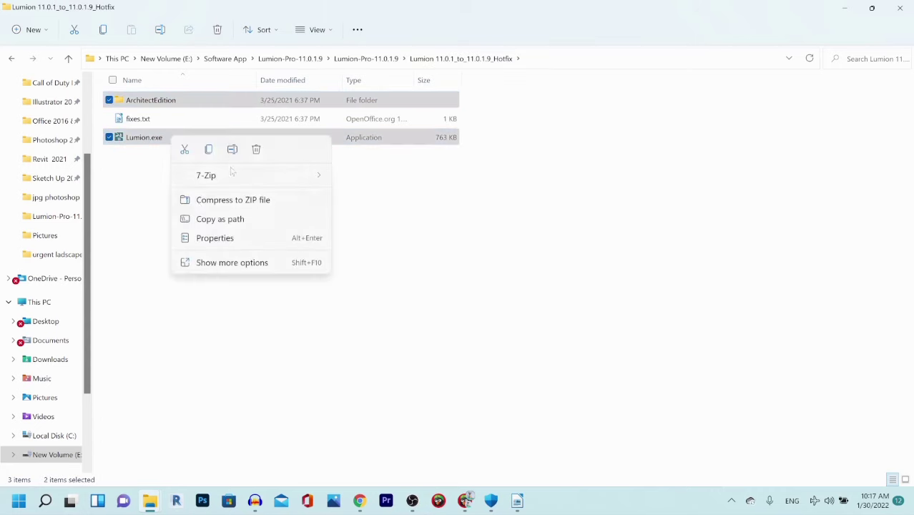
pyautogui.click(231, 262)
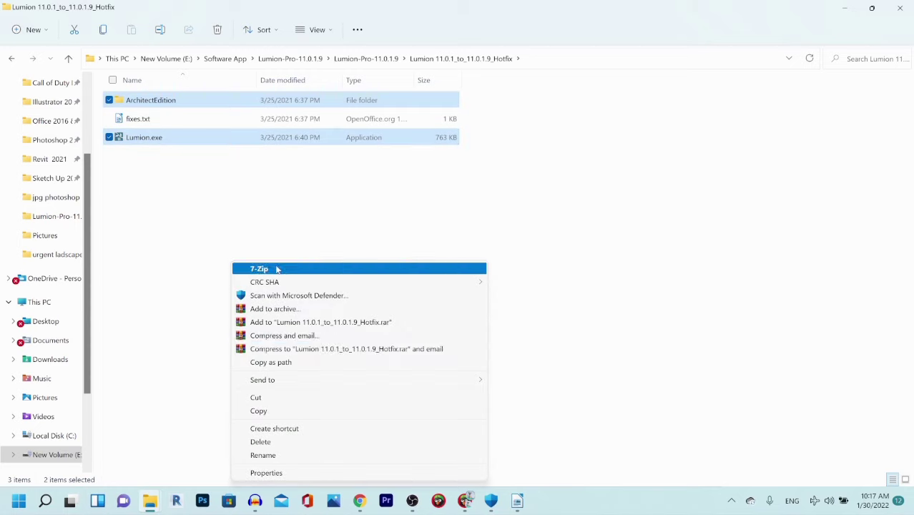
pyautogui.click(267, 411)
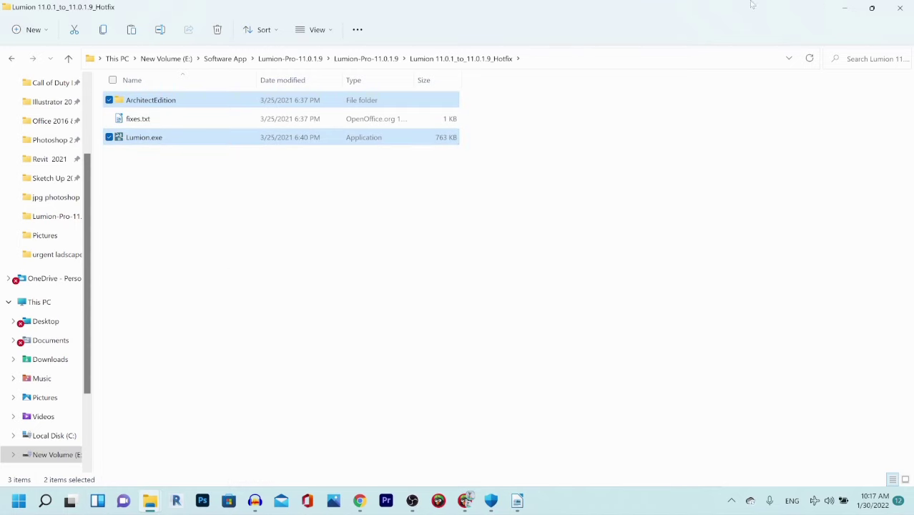
# - Paste the copied hotfix folder and Lumion.exe into the Lumion 11.0 program folder, replacing the files that have the same names
pyautogui.click(844, 7)
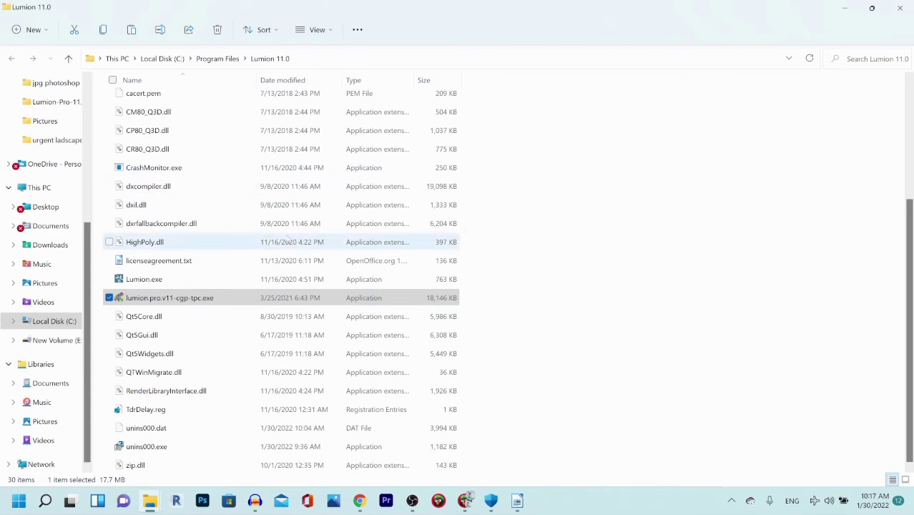
pyautogui.rightClick(546, 212)
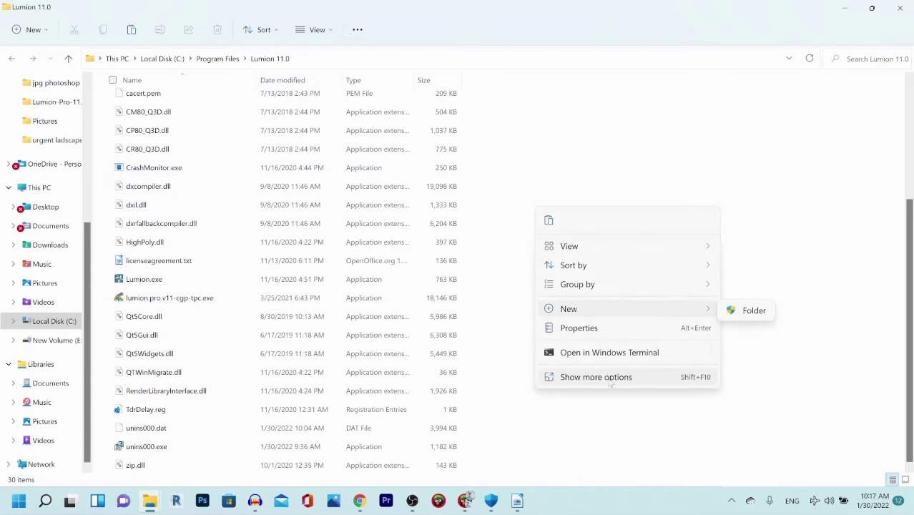
pyautogui.click(610, 376)
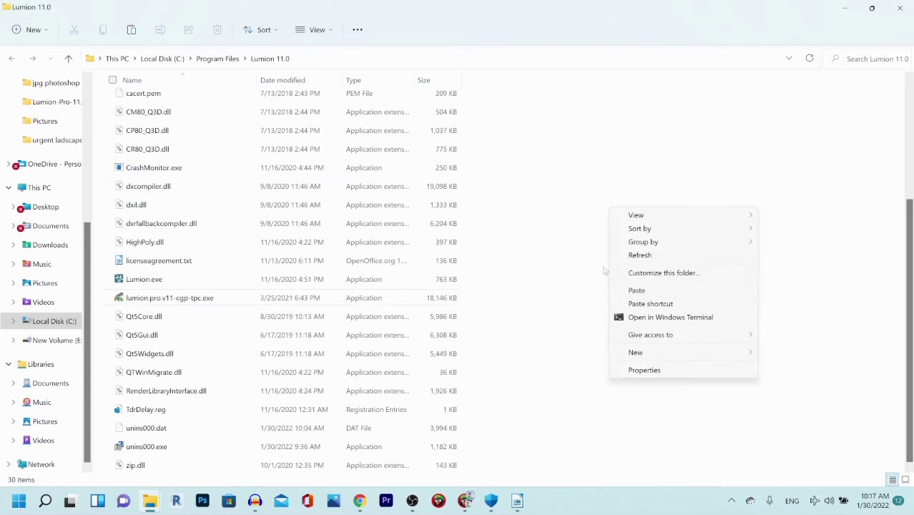
pyautogui.click(663, 292)
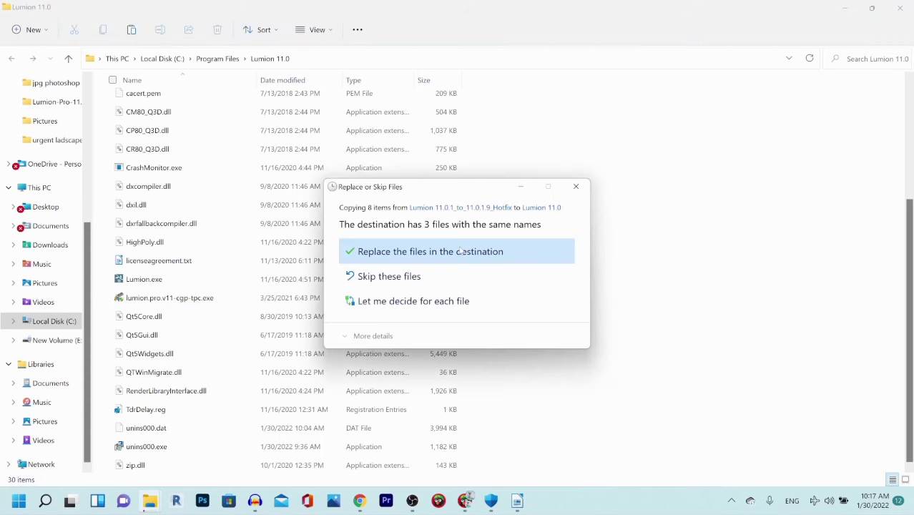
pyautogui.click(460, 251)
pyautogui.click(440, 272)
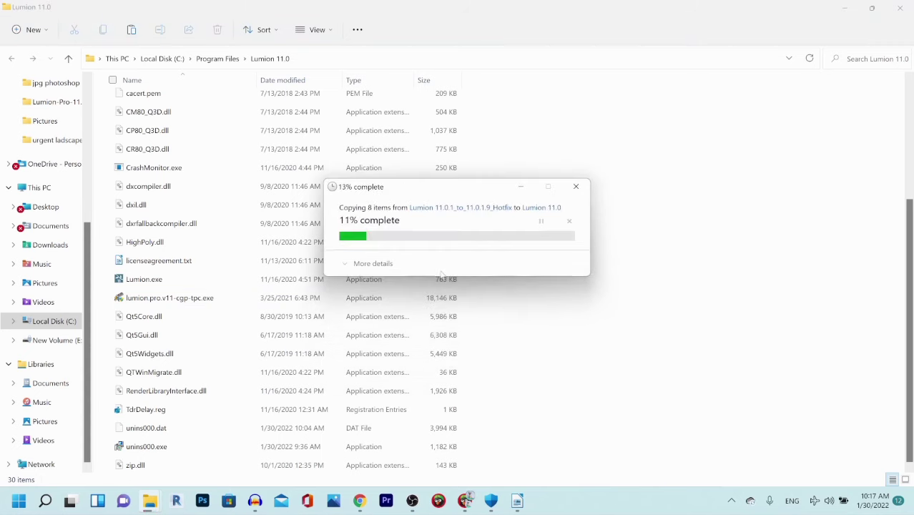
pyautogui.click(427, 271)
pyautogui.click(343, 253)
pyautogui.click(422, 271)
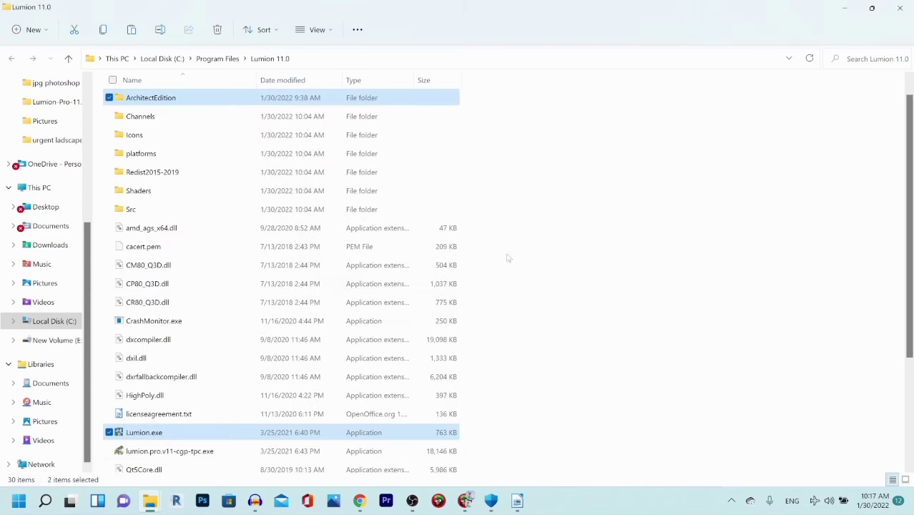
pyautogui.scroll(1, 172, 336)
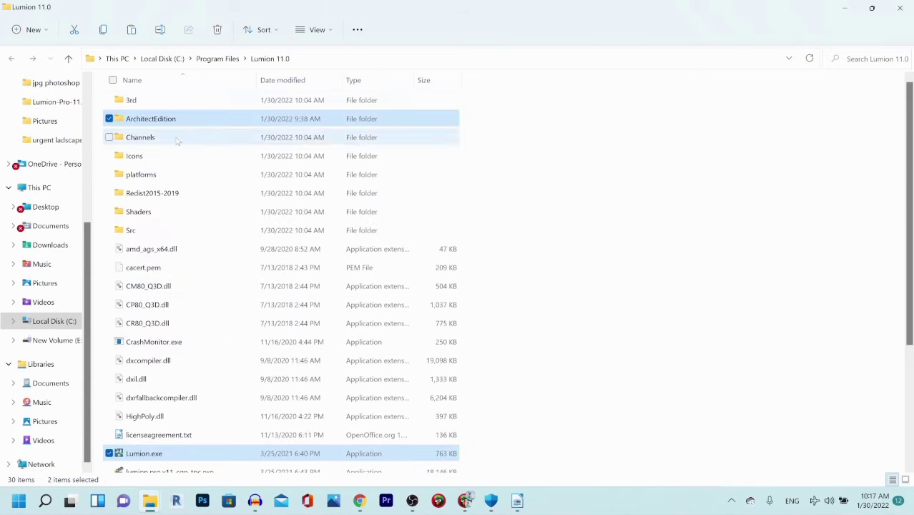
# - Minimize the file window, launch Lumion 11.0 from its desktop shortcut and create a new project with the plain environment
pyautogui.click(843, 5)
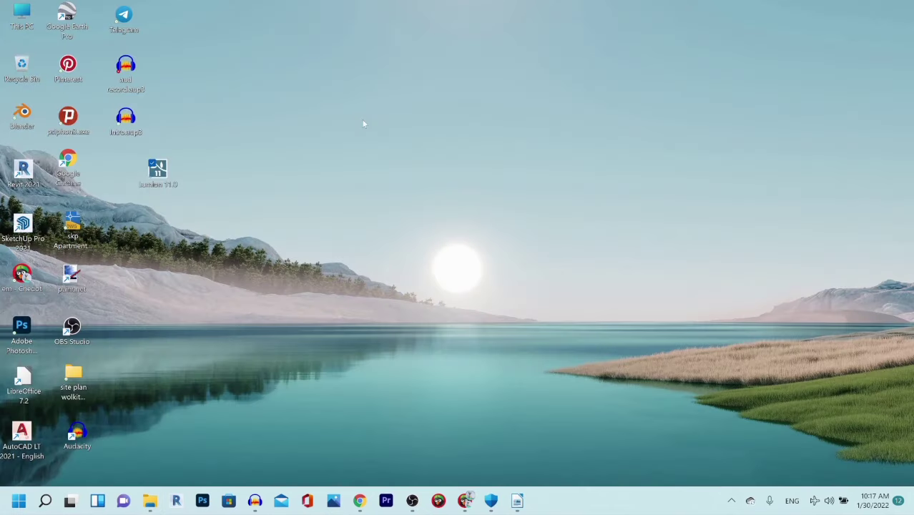
pyautogui.rightClick(160, 177)
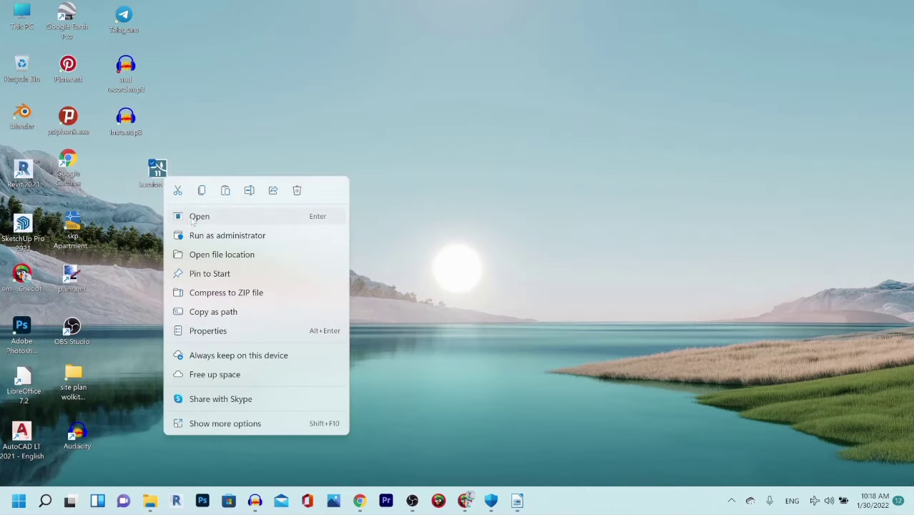
pyautogui.click(193, 216)
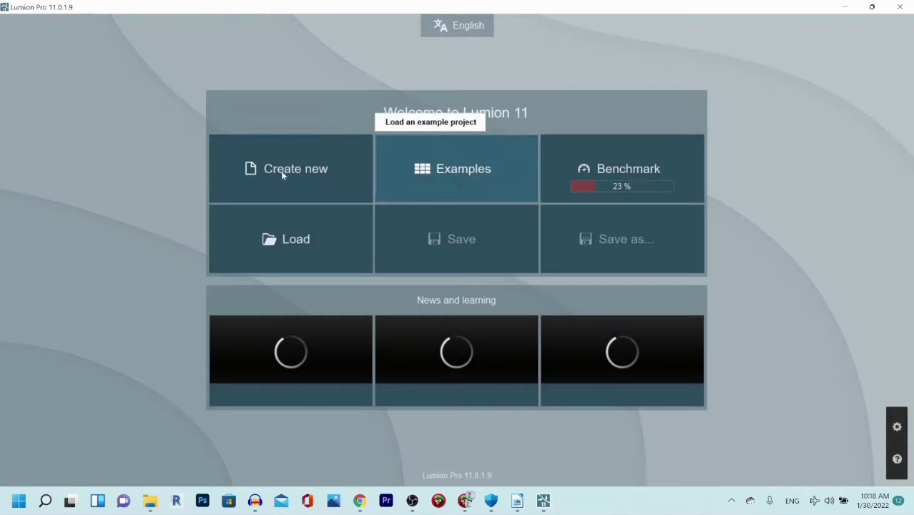
pyautogui.click(276, 173)
pyautogui.click(319, 180)
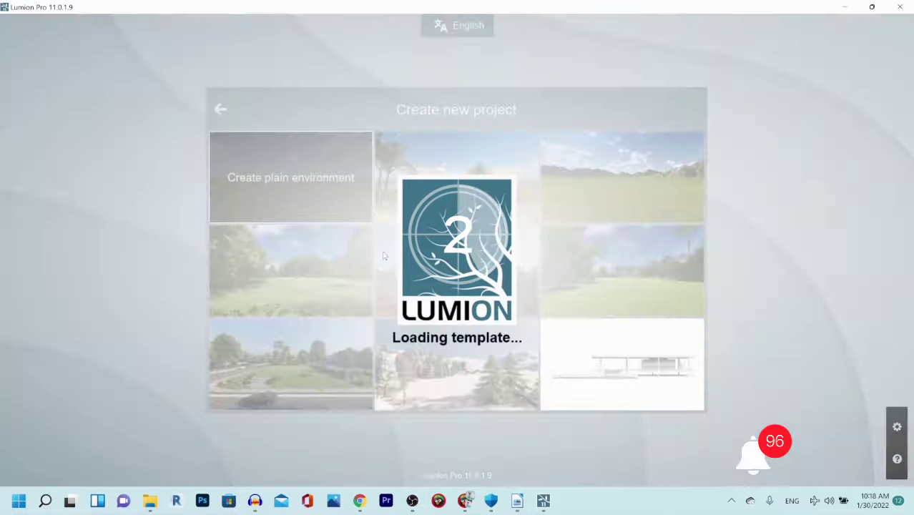